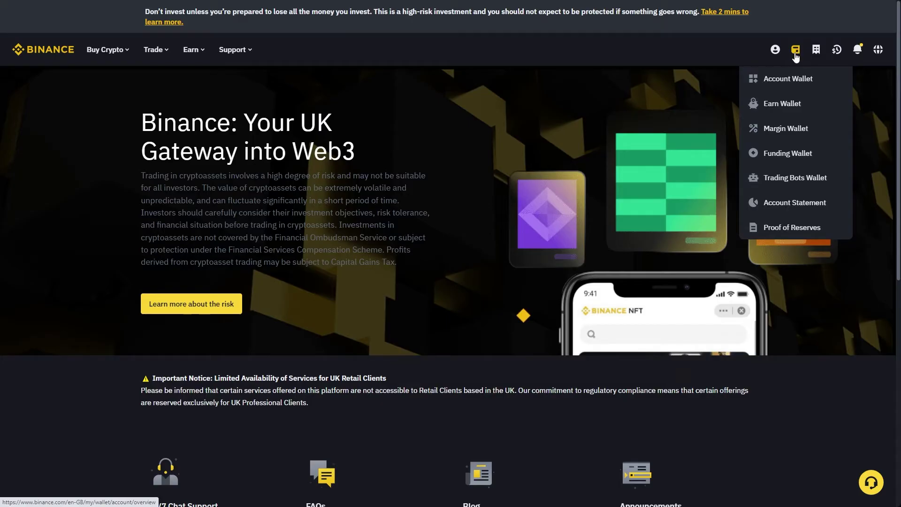
From the Spot wallet balances, bring up Binance's Fund Your Wallet deposit options
click(797, 81)
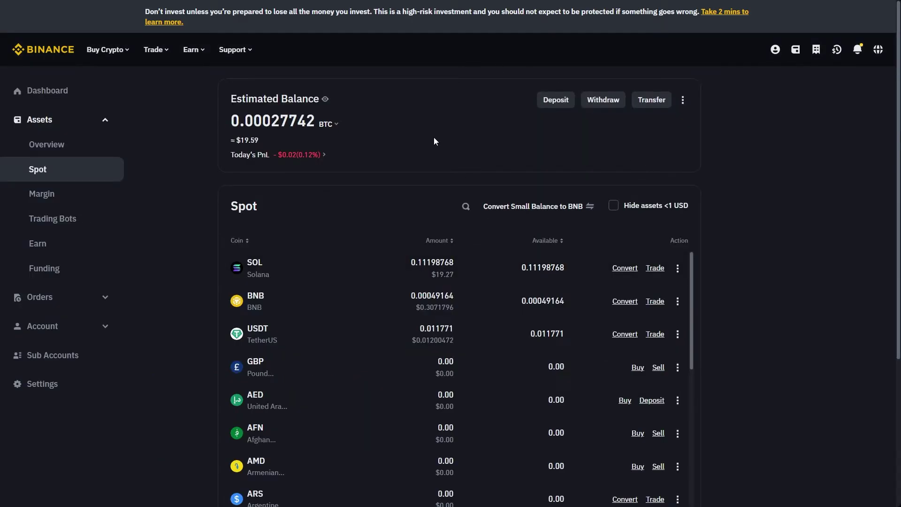
click(555, 101)
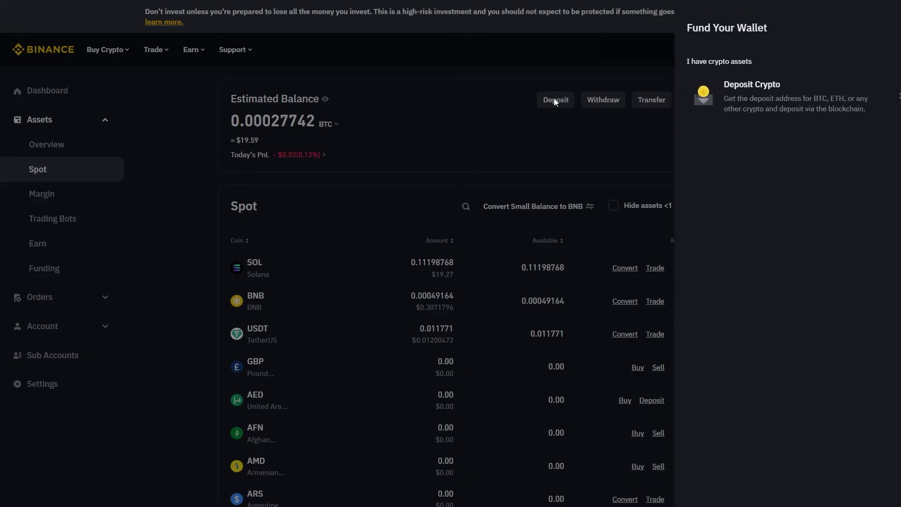
Choose Deposit Crypto and select SOL (Solana) as the coin to deposit
click(792, 95)
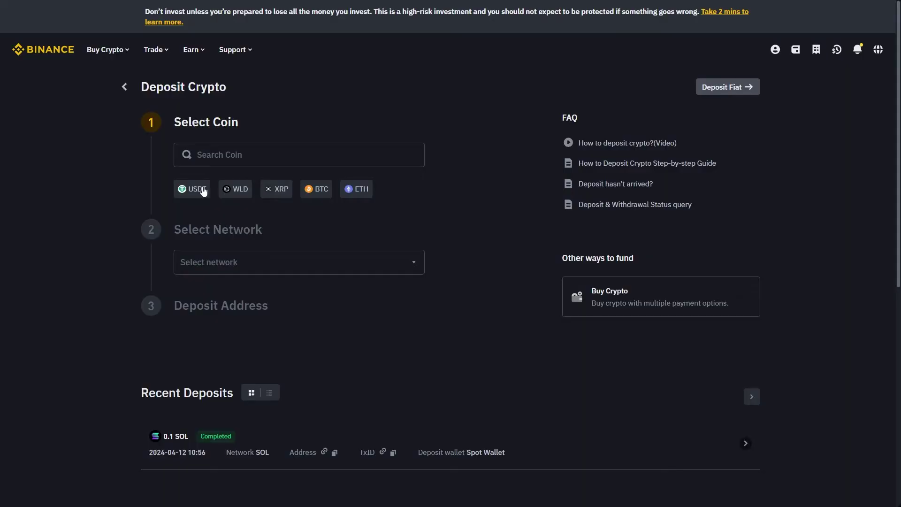
drag(176, 122, 261, 125)
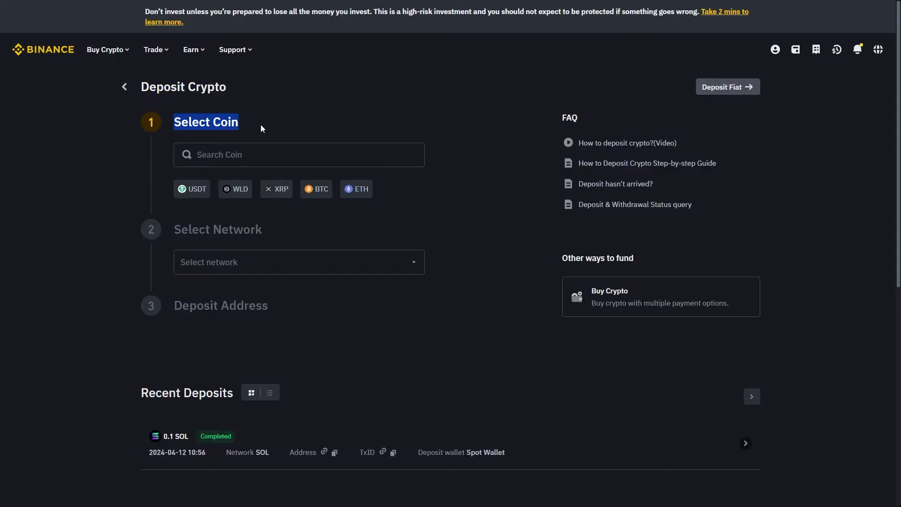
click(261, 125)
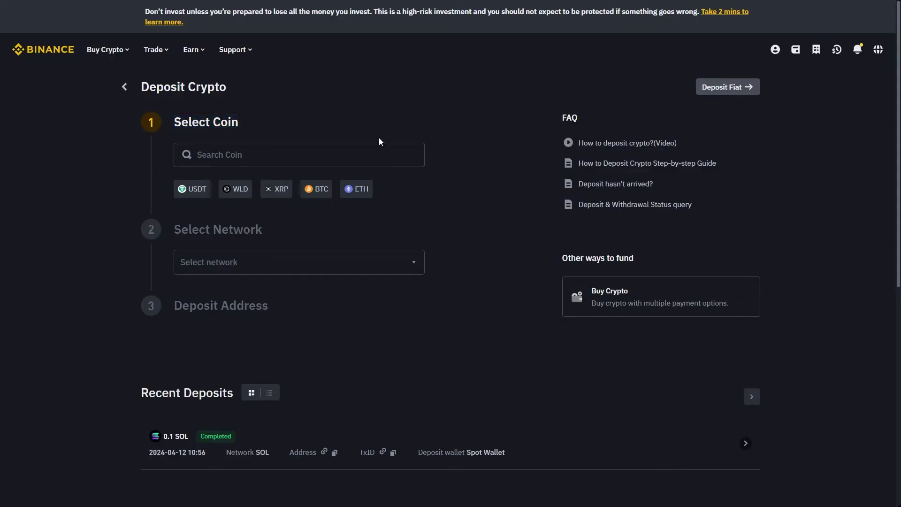
click(256, 151)
scroll(270, 287, down, 1)
scroll(270, 287, down, 1)
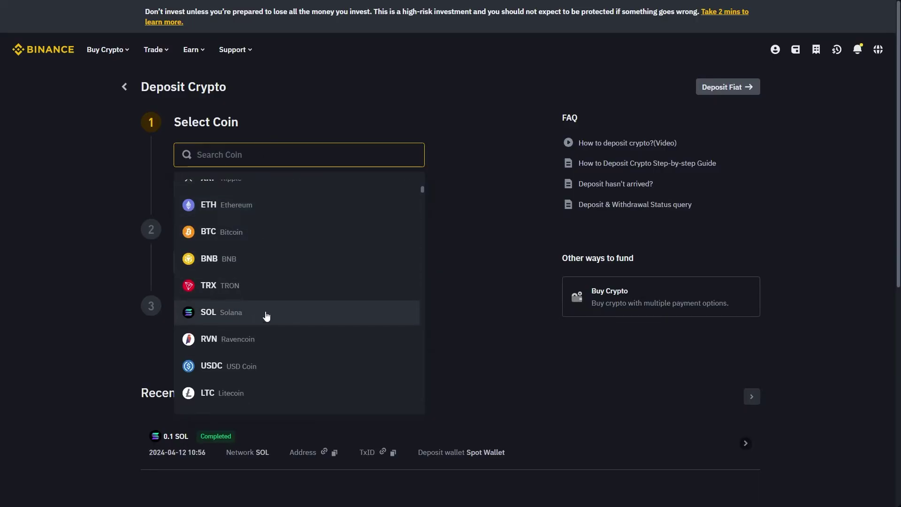
click(212, 312)
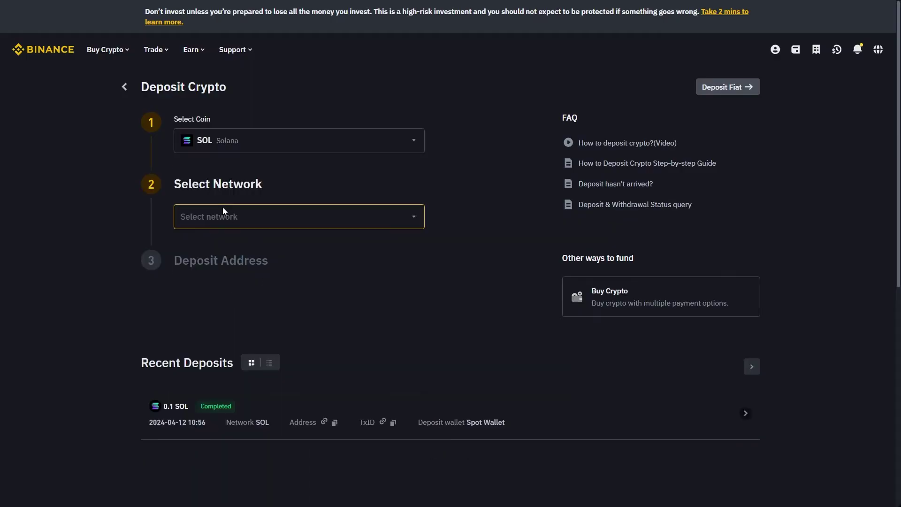
Pick the SOL network and copy the revealed Solana deposit address
drag(181, 184, 285, 199)
click(302, 189)
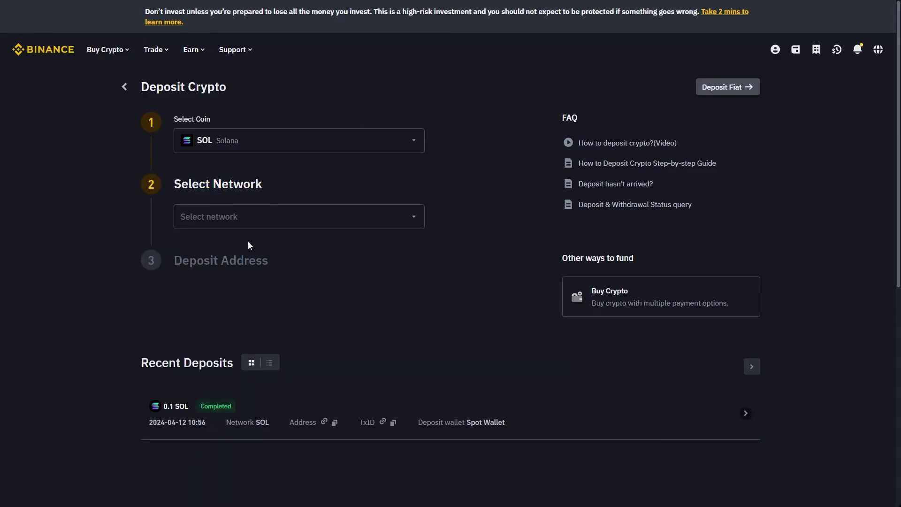
click(251, 227)
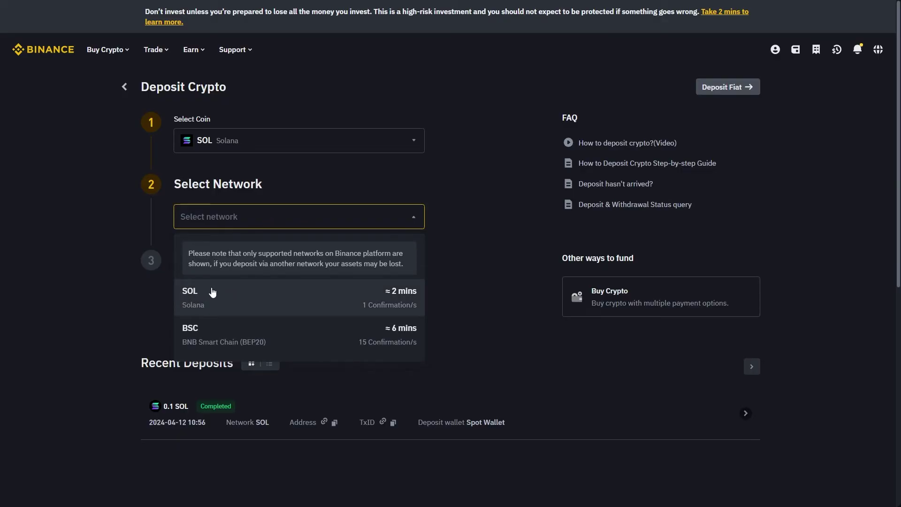
click(231, 294)
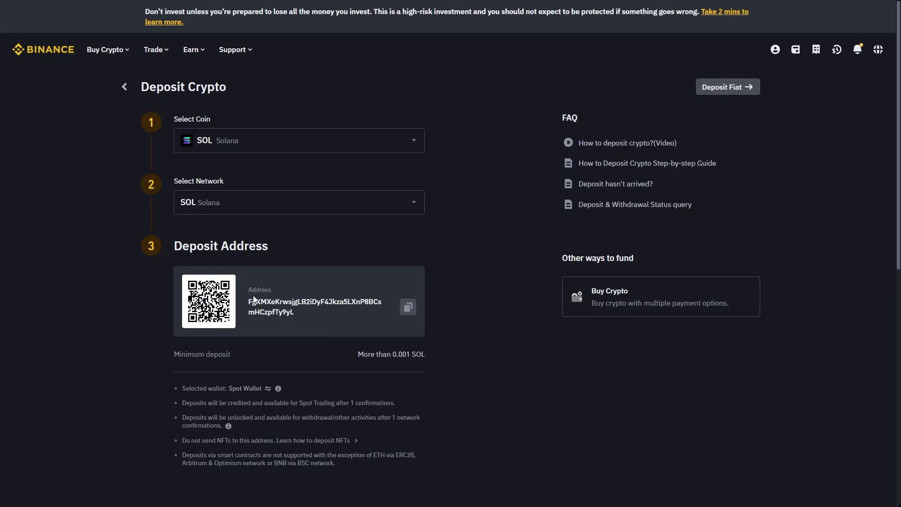
drag(250, 301, 298, 309)
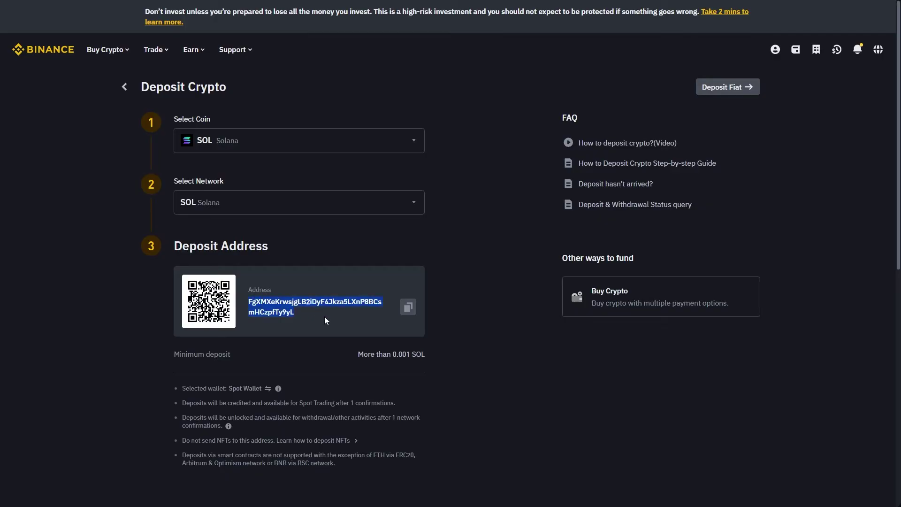
click(324, 318)
In Phantom, open the Solana balance and start a SOL send (about 0.09995 SOL available)
click(408, 308)
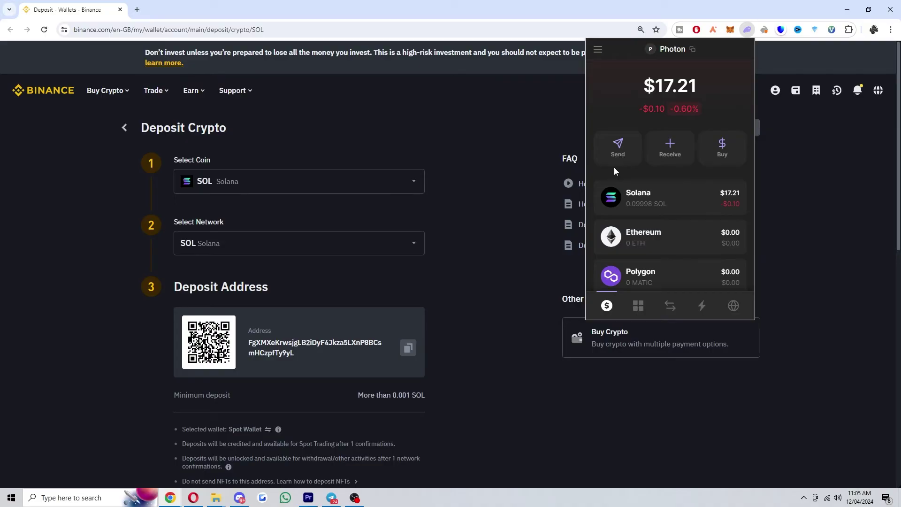
click(663, 204)
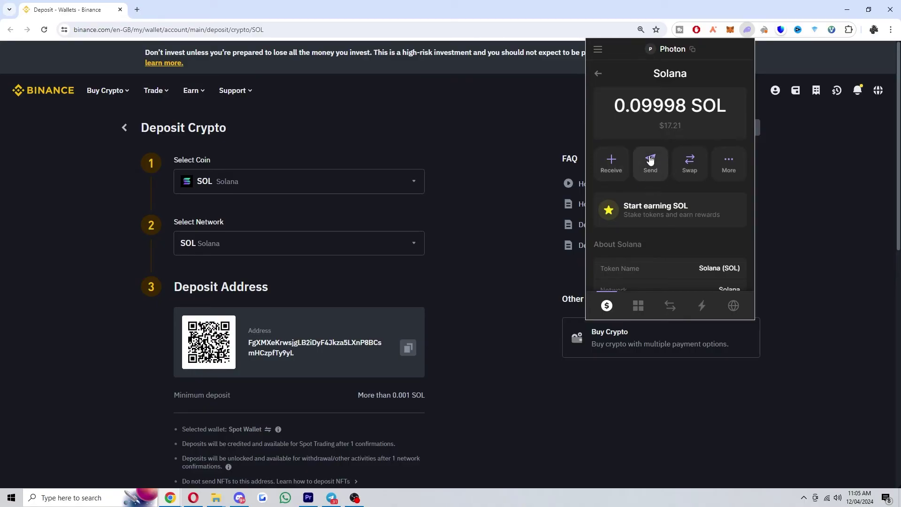
click(651, 161)
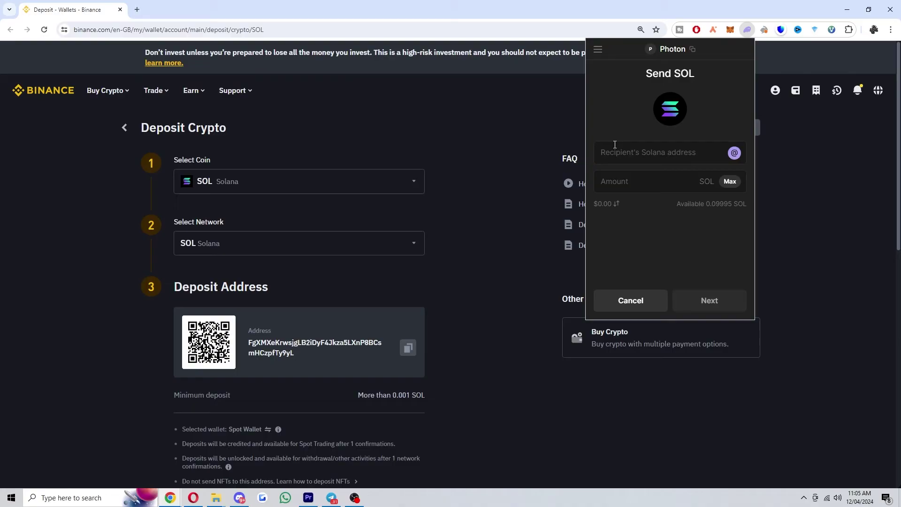
Paste the Binance deposit address as recipient, enter 0.05 SOL, and reach Confirm Send
key(ctrl+v)
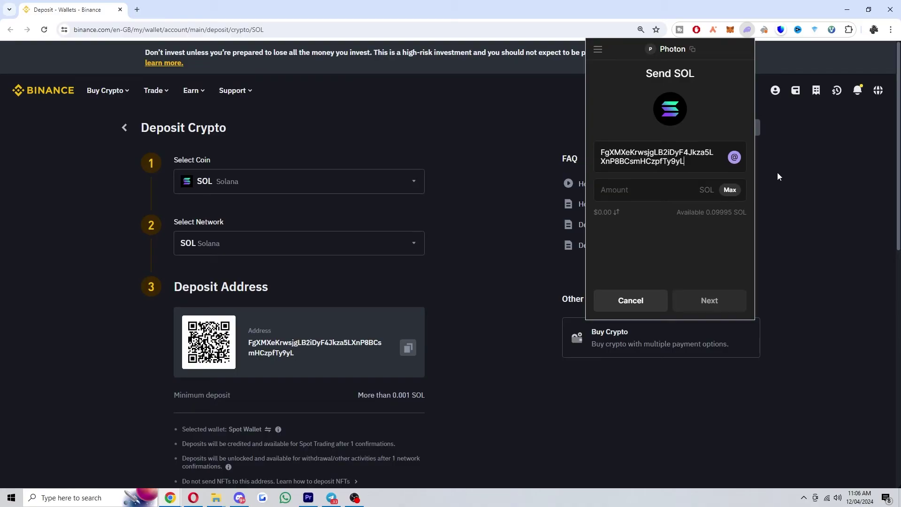
mouse_move(598, 151)
mouse_down()
mouse_move(716, 154)
mouse_move(697, 164)
mouse_up()
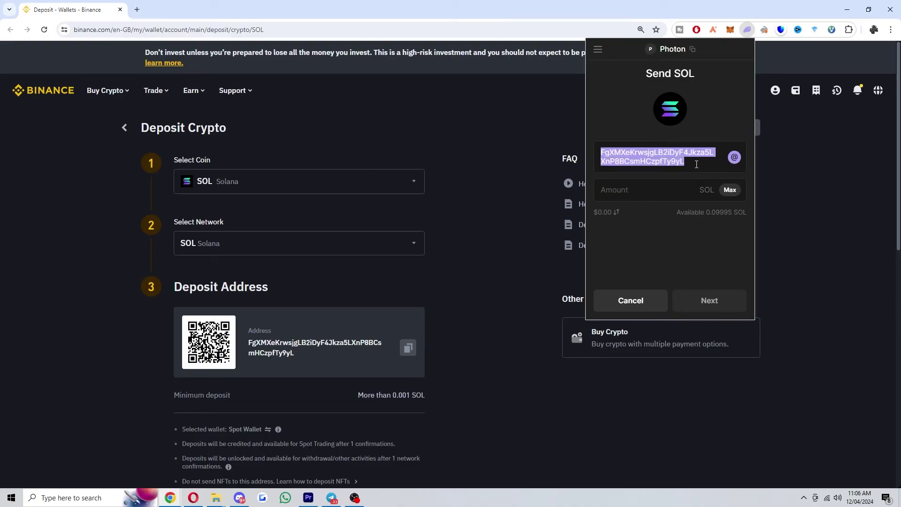
click(667, 161)
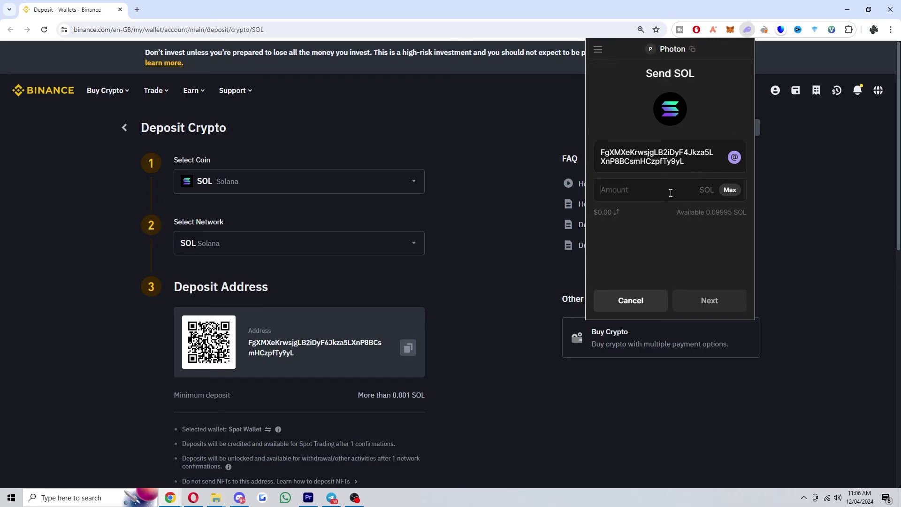
text(0.05)
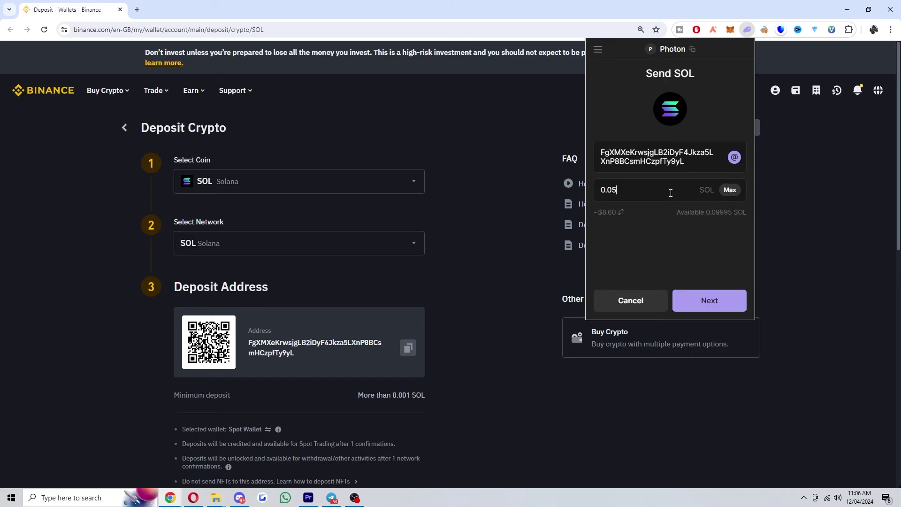
click(695, 299)
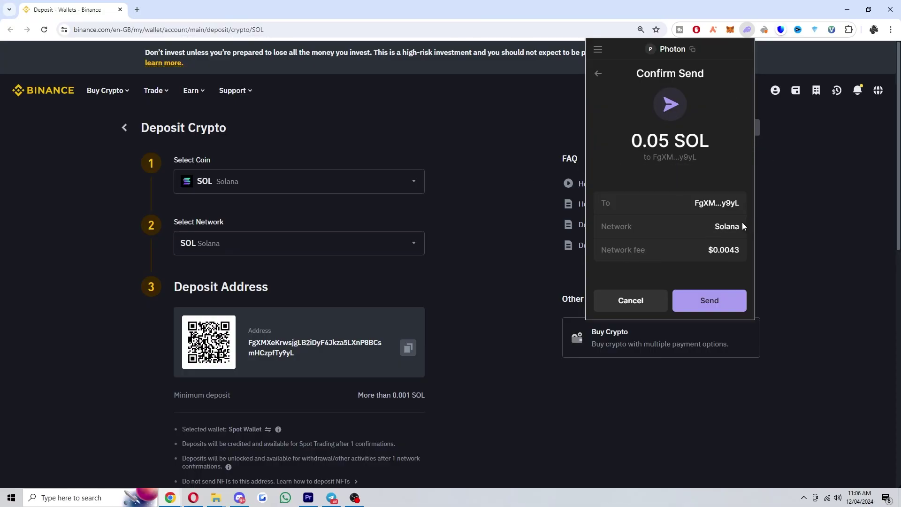
Confirm the 0.05 SOL send to the Binance address and wait for Sent!
click(708, 299)
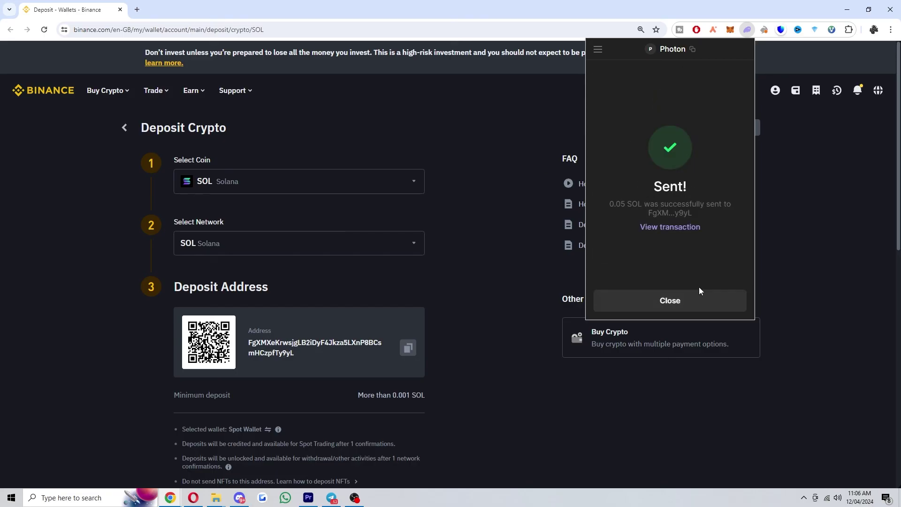